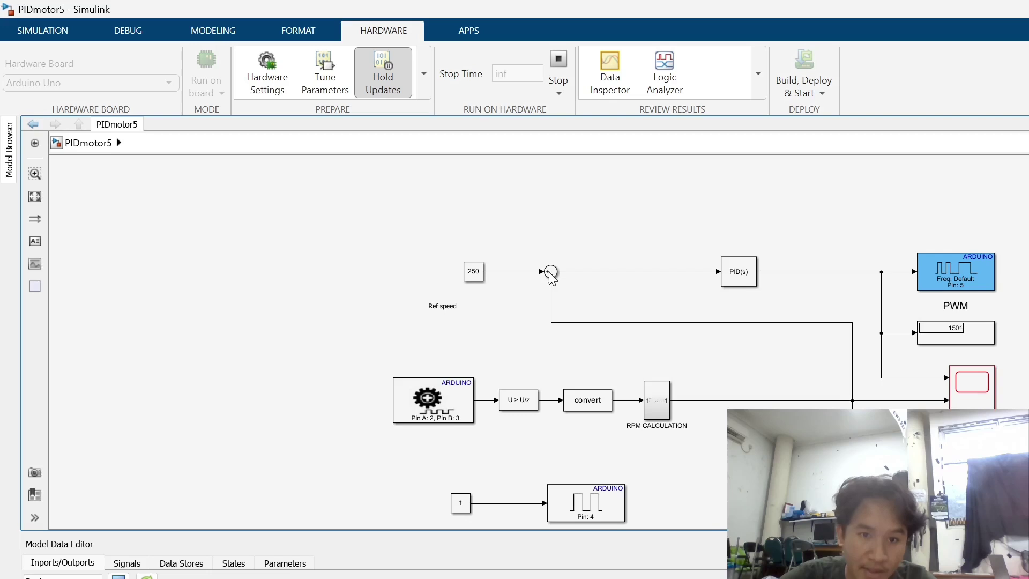
- Examine the forward path from the Sum block through the PID Controller to the PWM output on pin 5
{"action": "scroll", "coordinate": [552, 276], "scroll_direction": "up", "scroll_amount": 1}
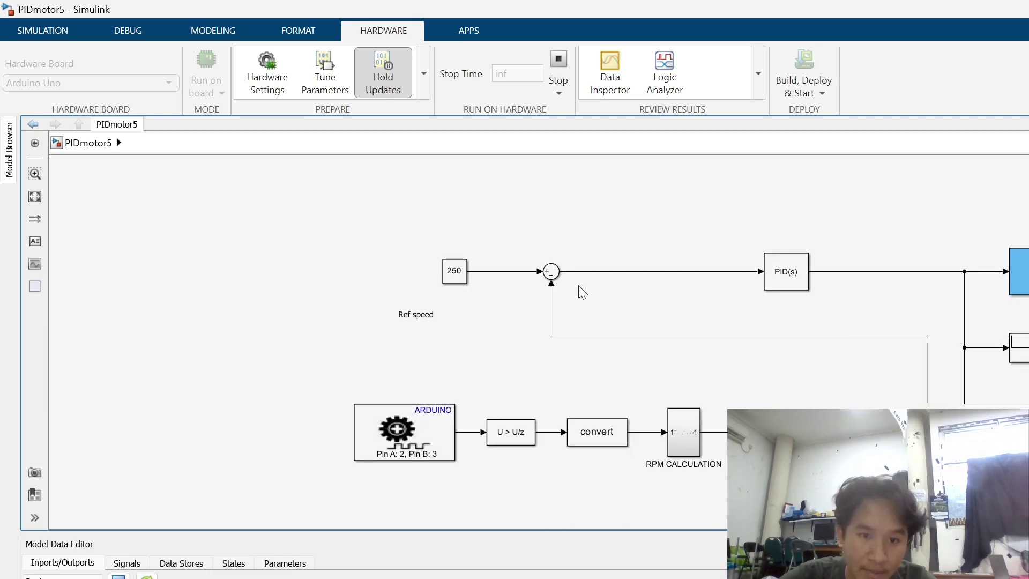
{"action": "left_click", "coordinate": [551, 272]}
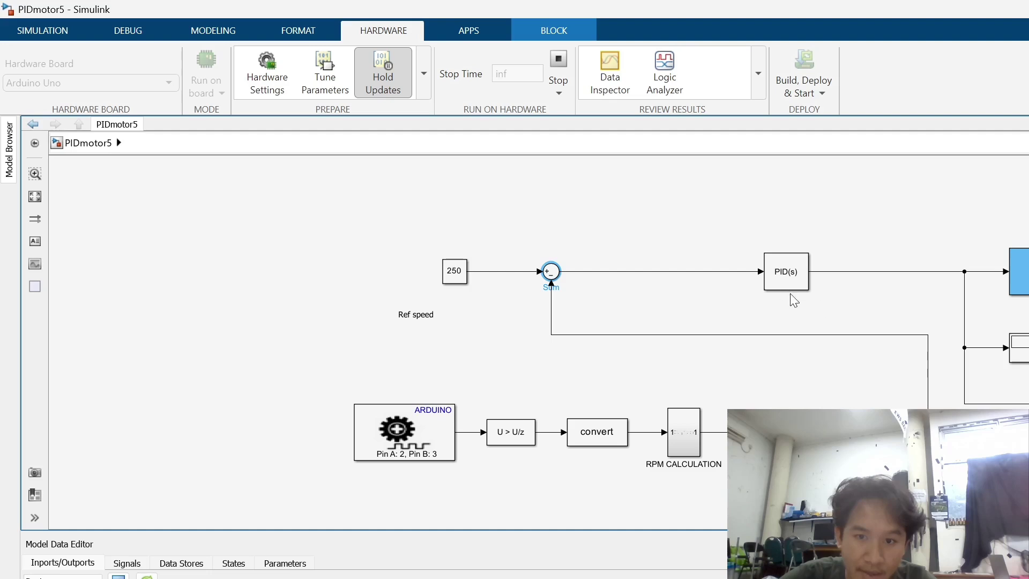
{"action": "left_click", "coordinate": [791, 289]}
{"action": "scroll", "coordinate": [843, 309], "scroll_direction": "down", "scroll_amount": 1}
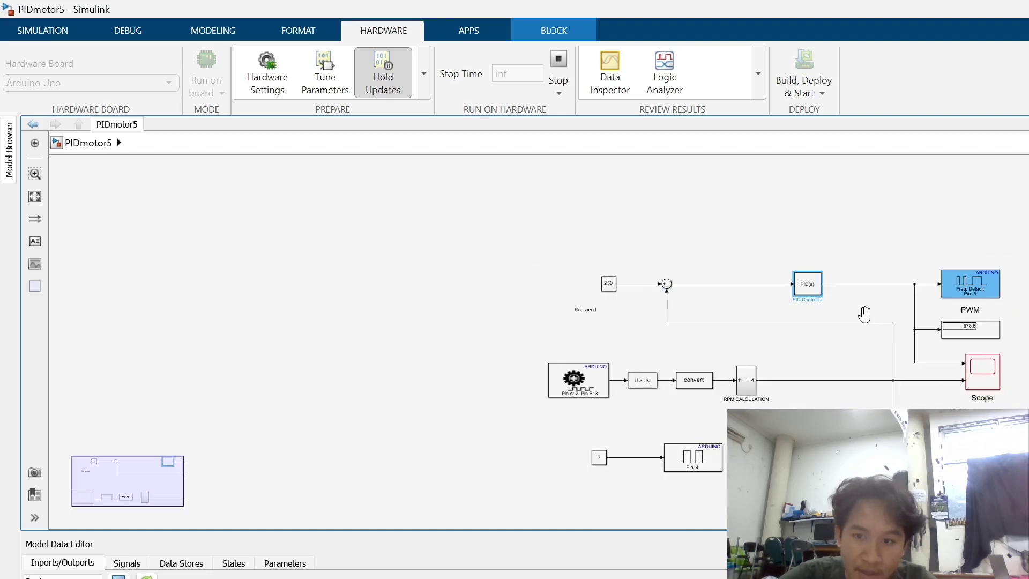
{"action": "scroll", "coordinate": [860, 308], "scroll_direction": "down", "scroll_amount": 1}
{"action": "scroll", "coordinate": [905, 317], "scroll_direction": "up", "scroll_amount": 1}
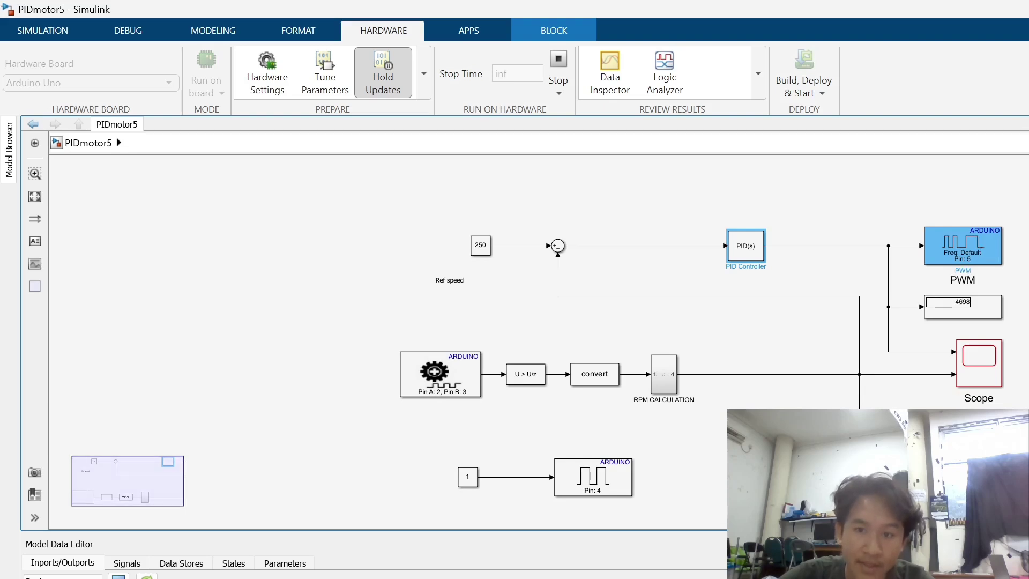
{"action": "left_click", "coordinate": [959, 234]}
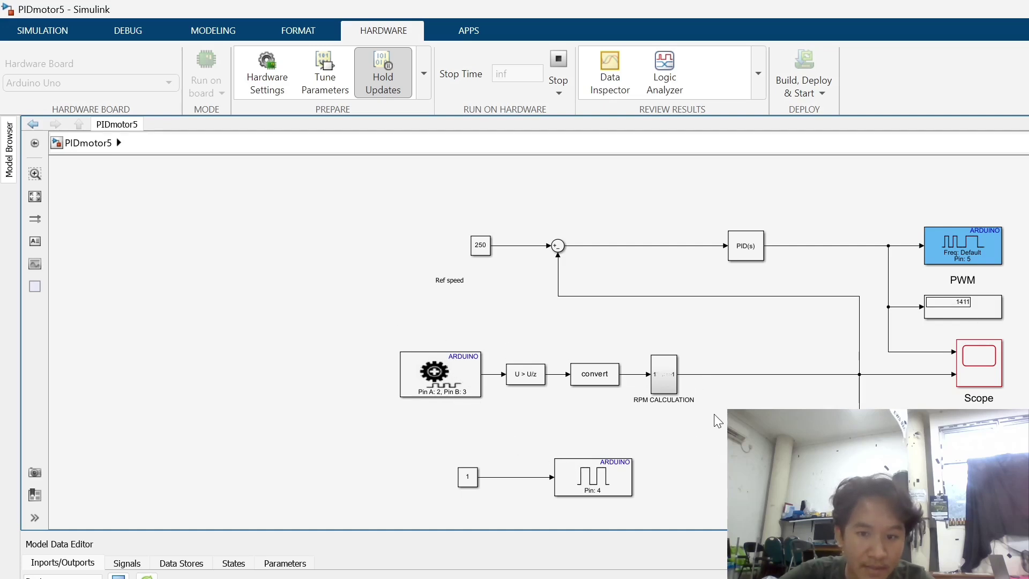
- Examine the encoder feedback chain through the Detect Increase, Data Type Conversion and RPM CALCULATION blocks
{"action": "left_click_drag", "start_coordinate": [381, 325], "coordinate": [715, 414]}
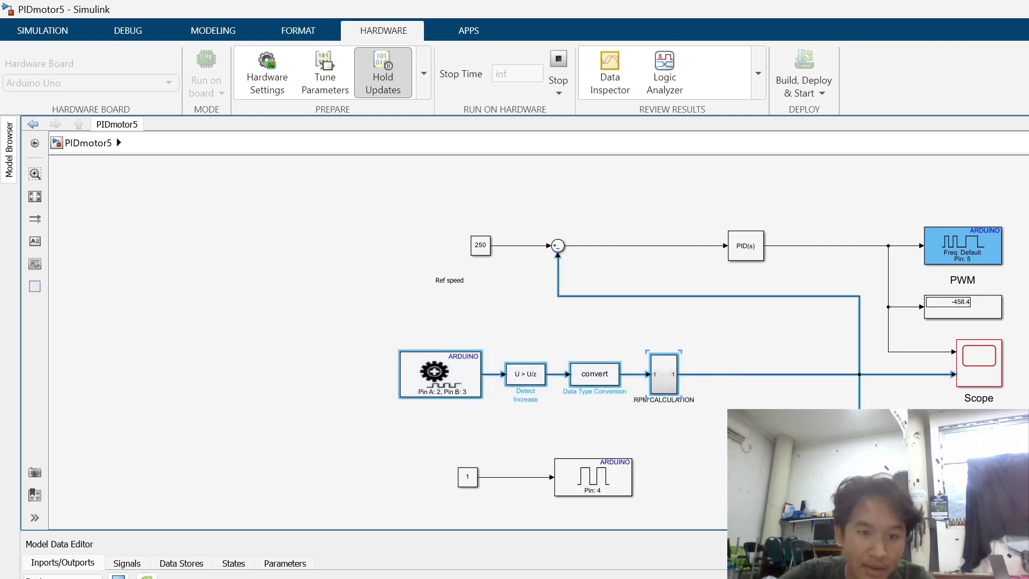
{"action": "left_click", "coordinate": [720, 459]}
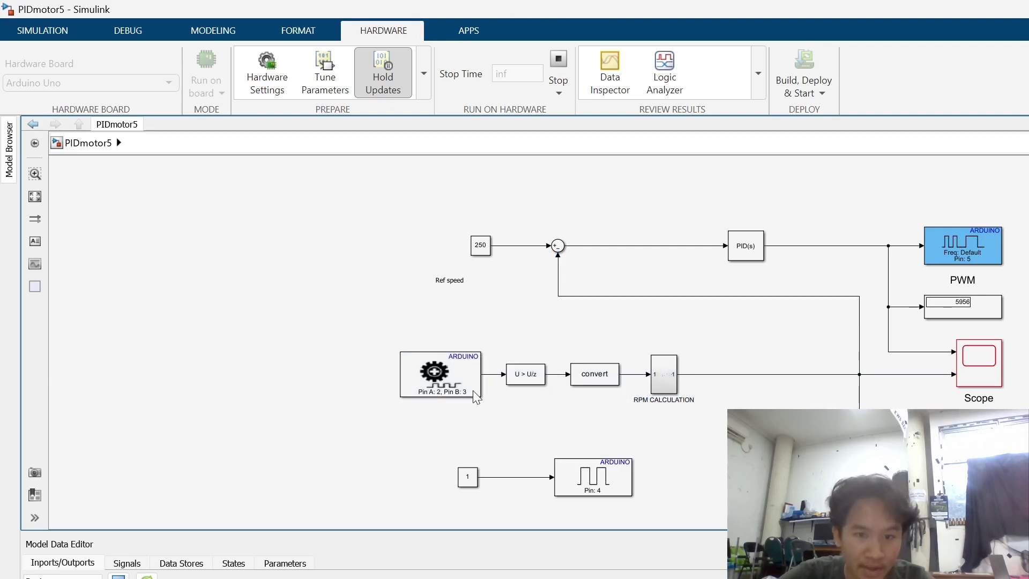
{"action": "left_click", "coordinate": [532, 378]}
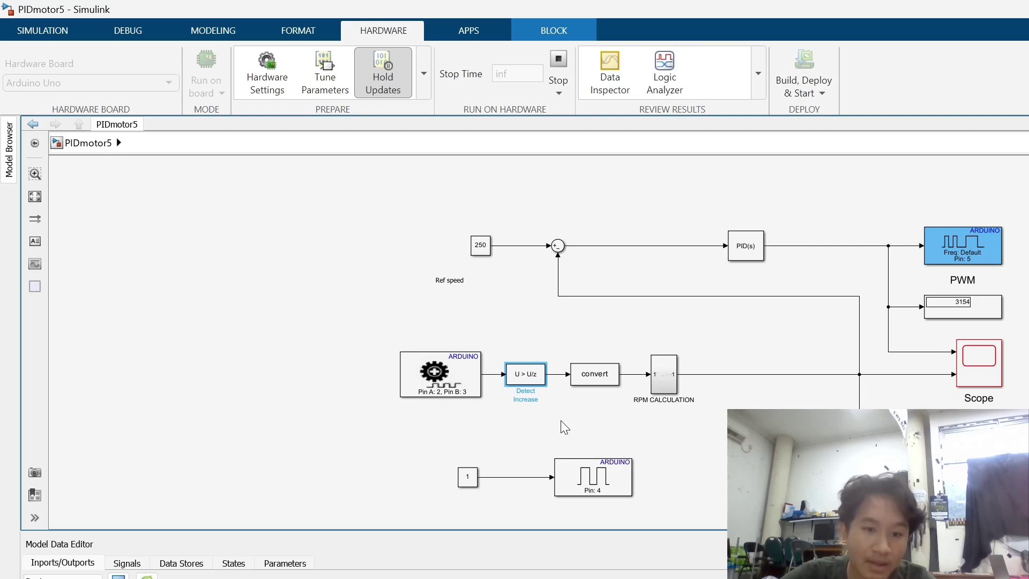
{"action": "left_click", "coordinate": [571, 410]}
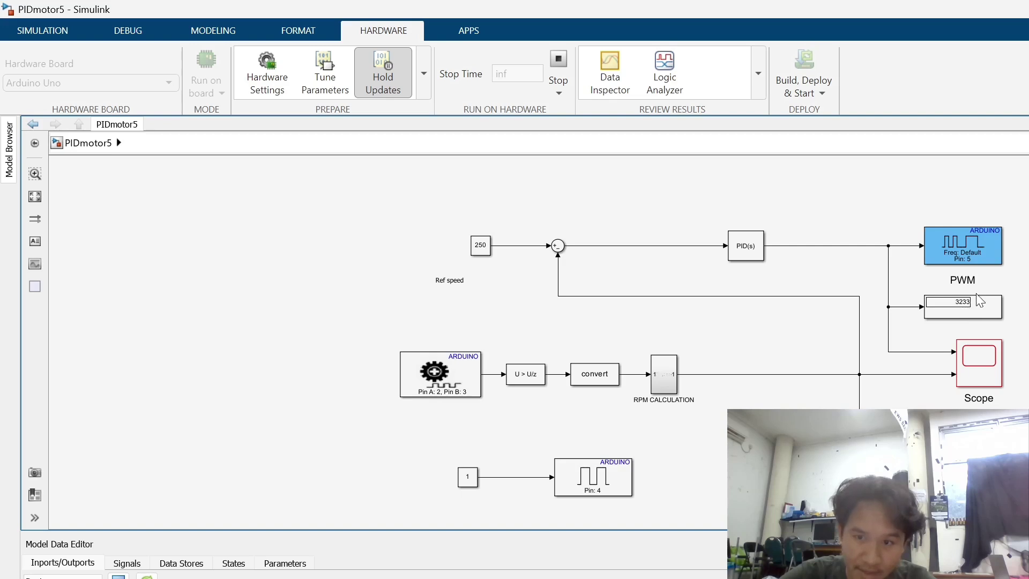
- Check the display on the PID controller output and the reference speed constant feeding the Sum block
{"action": "left_click", "coordinate": [964, 312]}
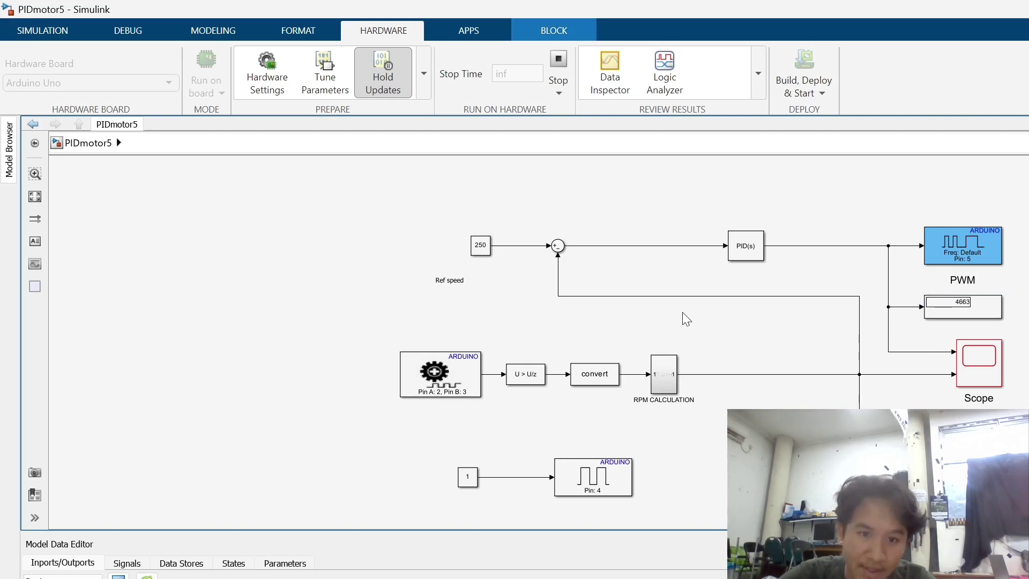
{"action": "left_click", "coordinate": [532, 261]}
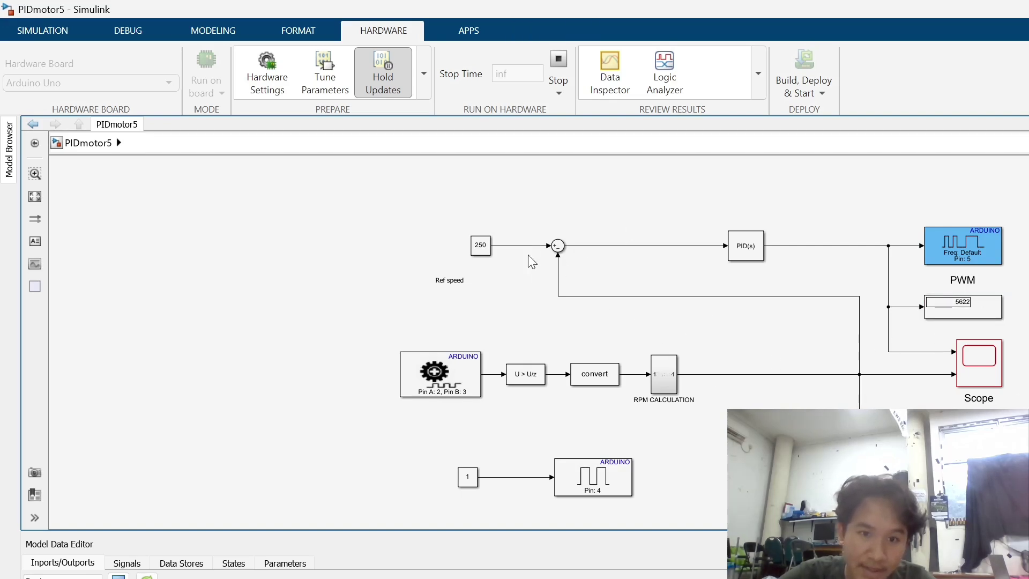
{"action": "left_click", "coordinate": [483, 249]}
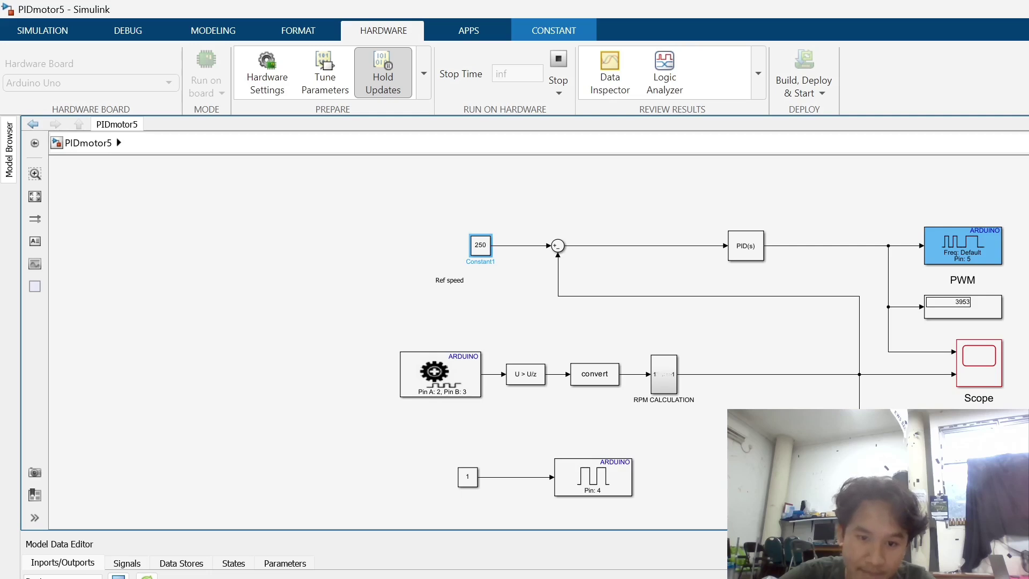
{"action": "left_click", "coordinate": [489, 483]}
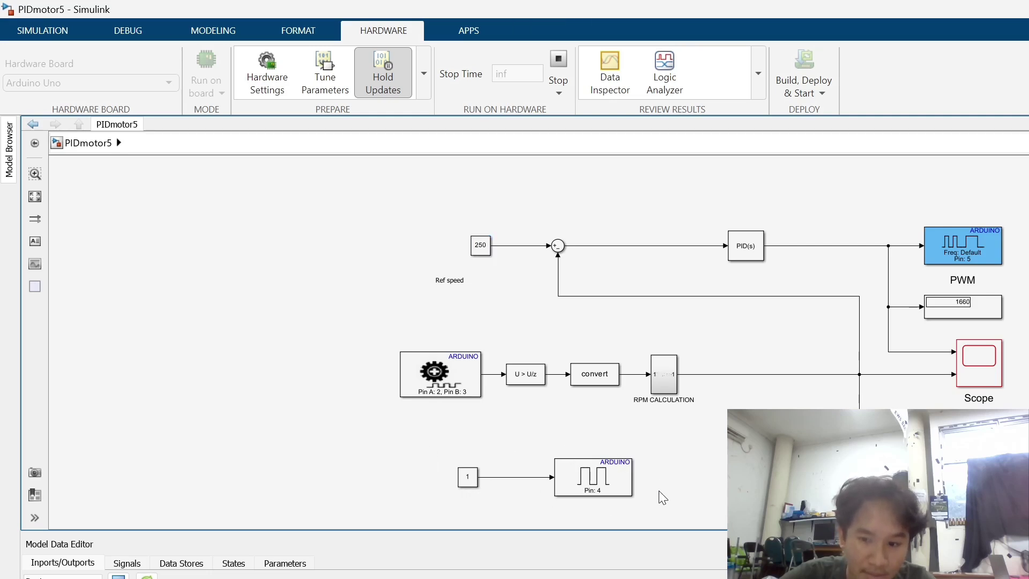
- Examine the separate branch where a constant drives the Arduino Digital Output on pin 4
{"action": "left_click_drag", "start_coordinate": [439, 449], "coordinate": [665, 511]}
{"action": "left_click", "coordinate": [536, 489]}
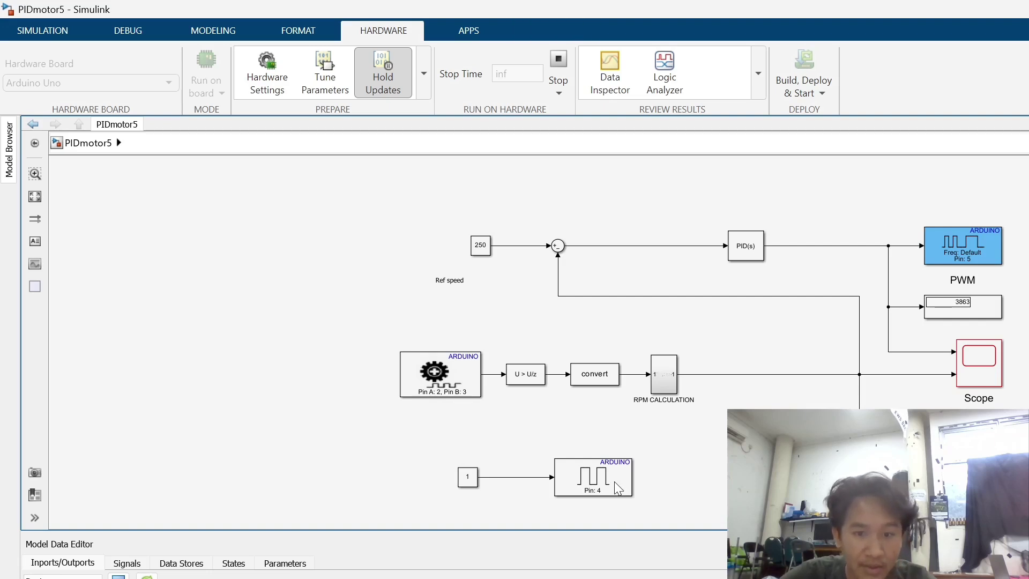
{"action": "left_click", "coordinate": [600, 488]}
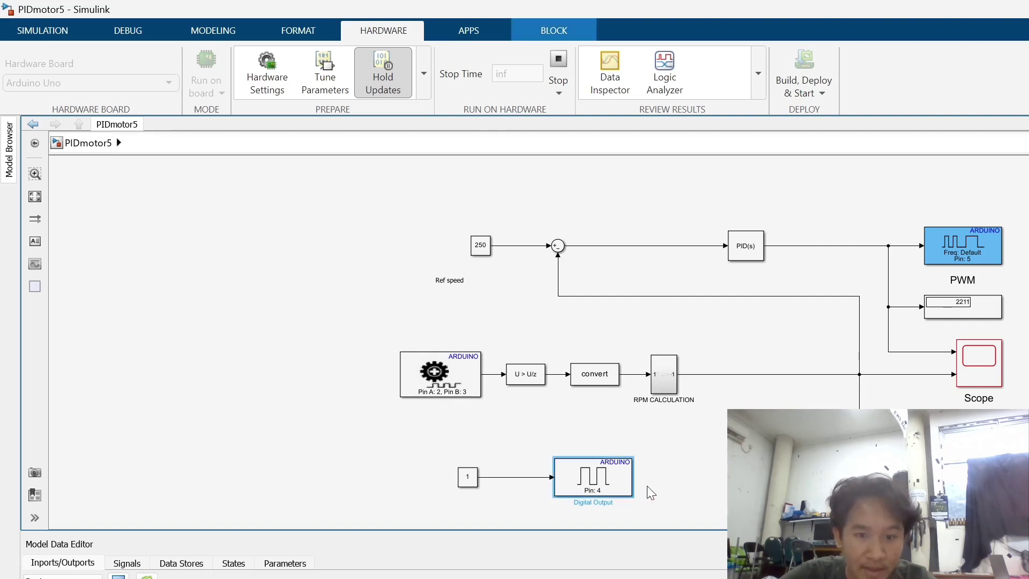
{"action": "left_click", "coordinate": [688, 474]}
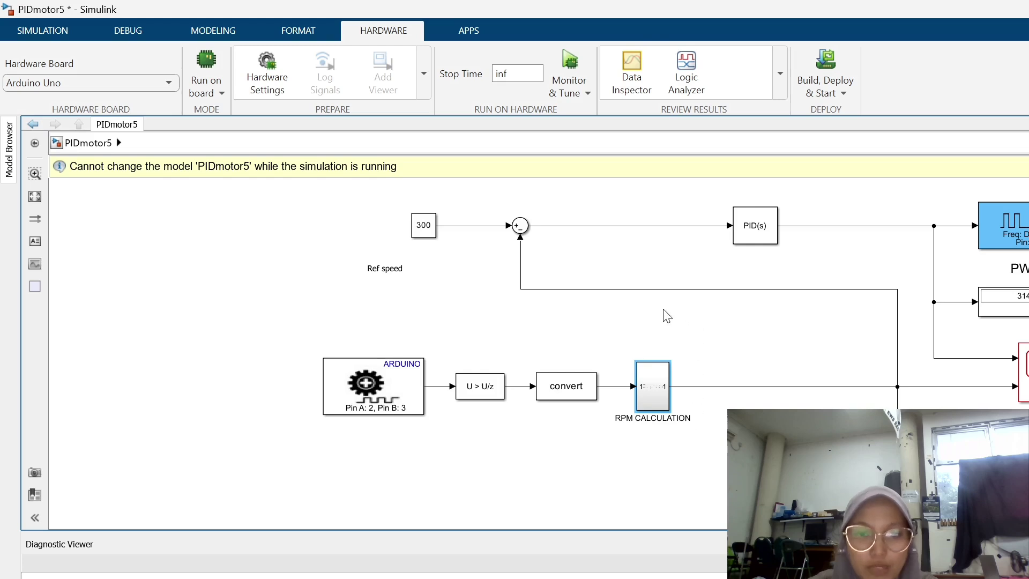
- Open the RPM CALCULATION subsystem to view its internal block diagram
{"action": "left_click", "coordinate": [661, 403]}
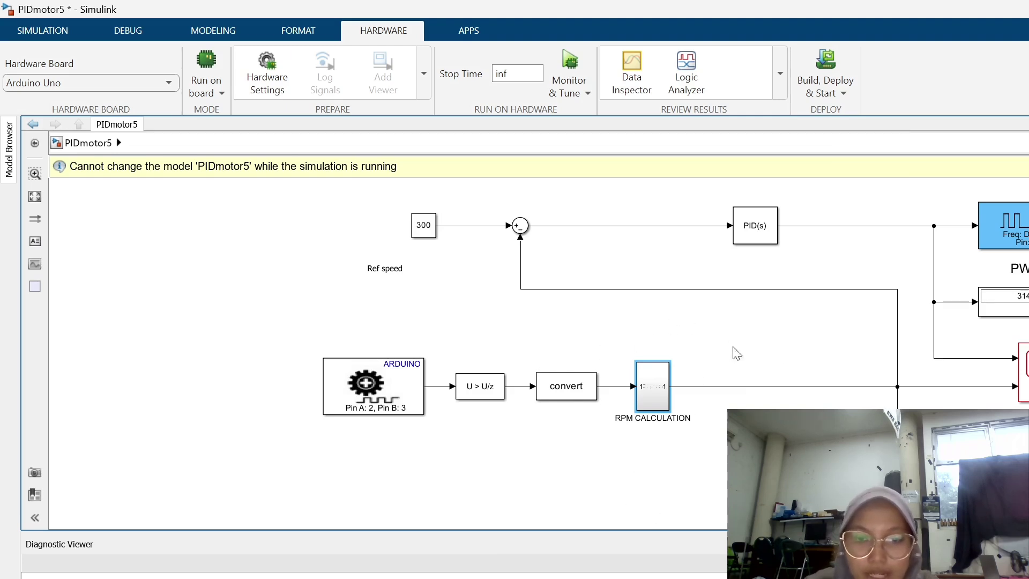
{"action": "left_click", "coordinate": [645, 380]}
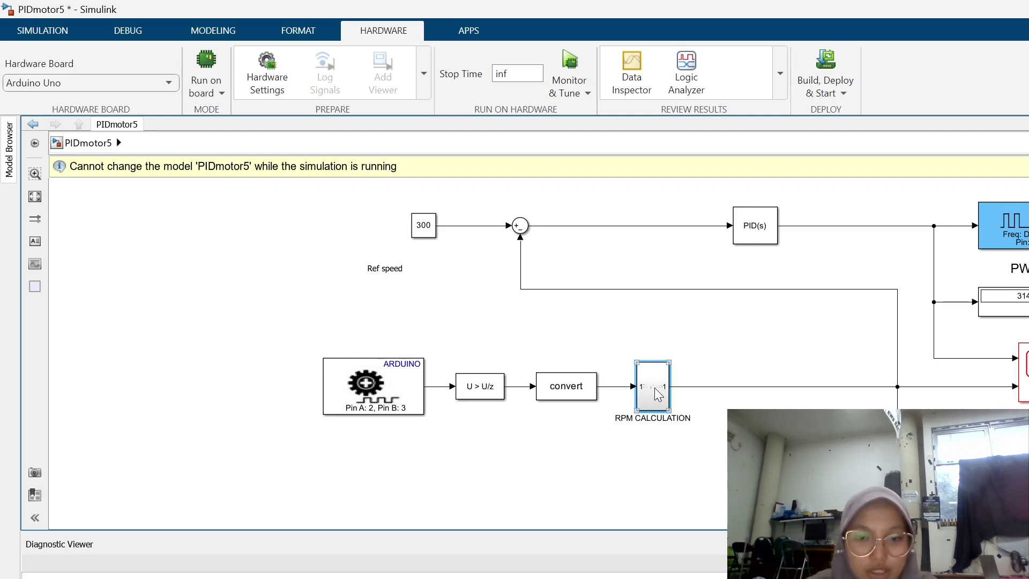
{"action": "double_click", "coordinate": [654, 387]}
{"action": "scroll", "coordinate": [589, 386], "scroll_direction": "down", "scroll_amount": 2}
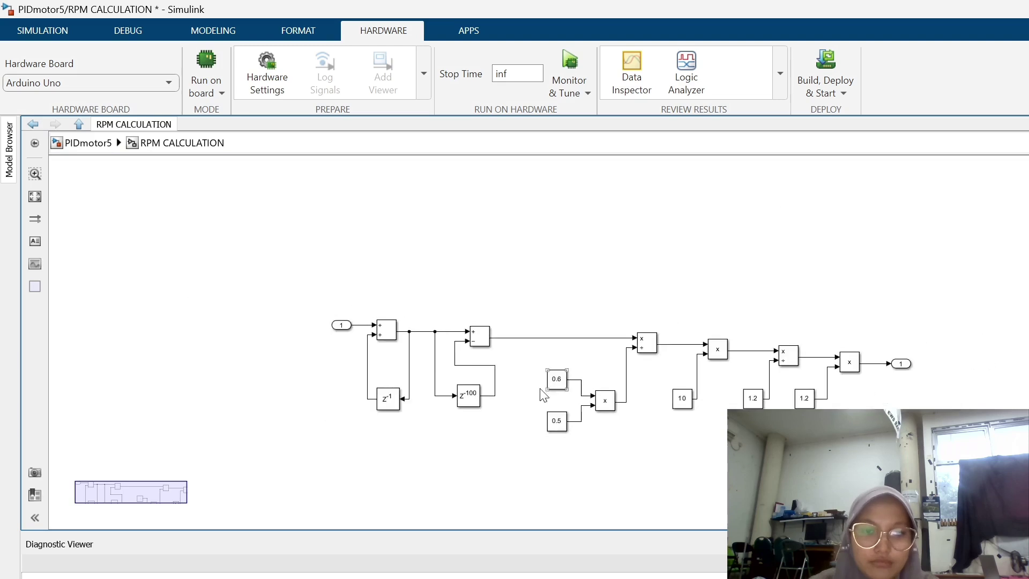
- Inspect the In1 input port at the start of the RPM calculation
{"action": "left_click", "coordinate": [342, 325]}
{"action": "scroll", "coordinate": [342, 326], "scroll_direction": "up", "scroll_amount": 4}
{"action": "scroll", "coordinate": [342, 333], "scroll_direction": "up", "scroll_amount": 2}
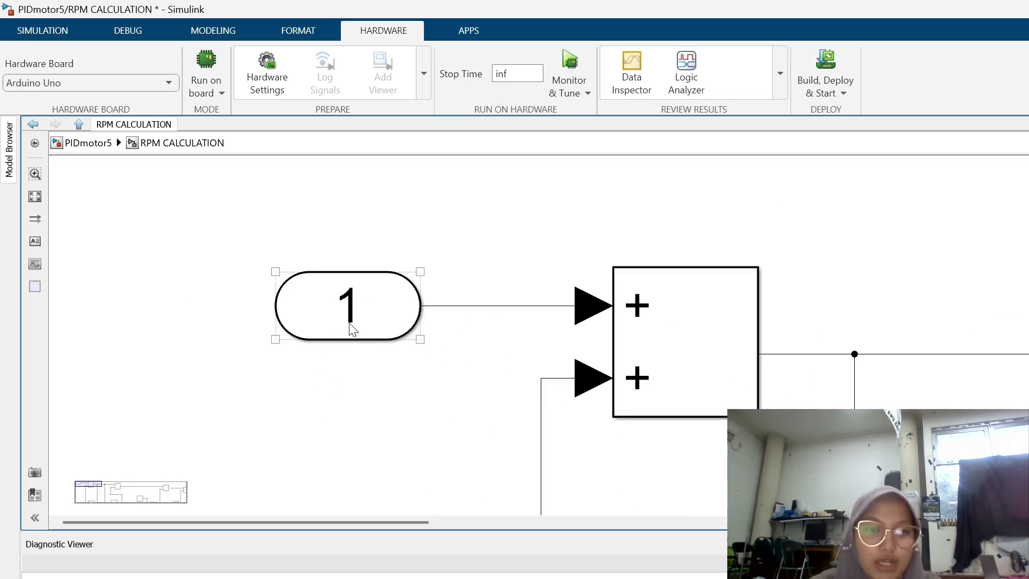
{"action": "left_click", "coordinate": [464, 272]}
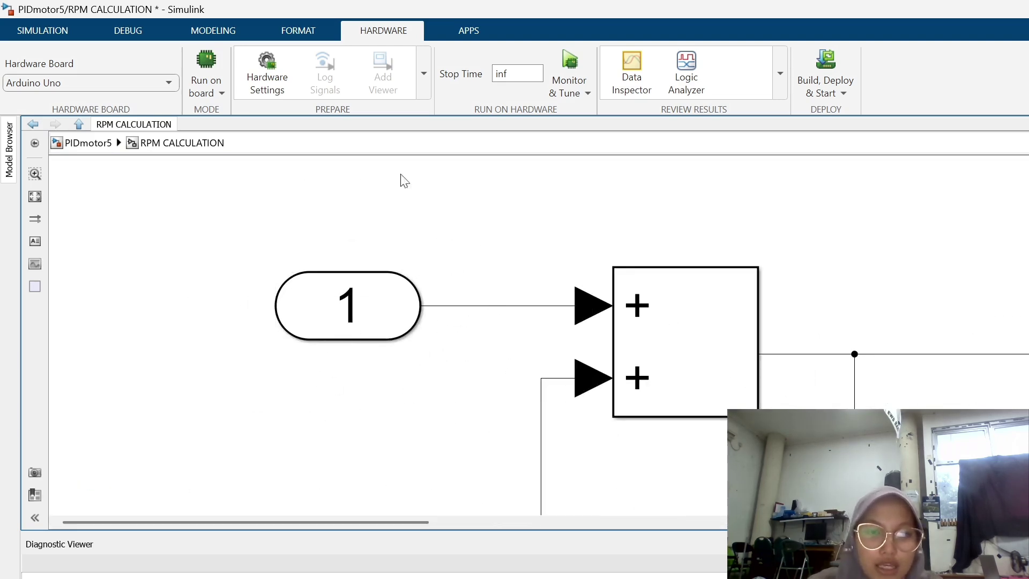
{"action": "left_click_drag", "start_coordinate": [217, 368], "coordinate": [420, 257]}
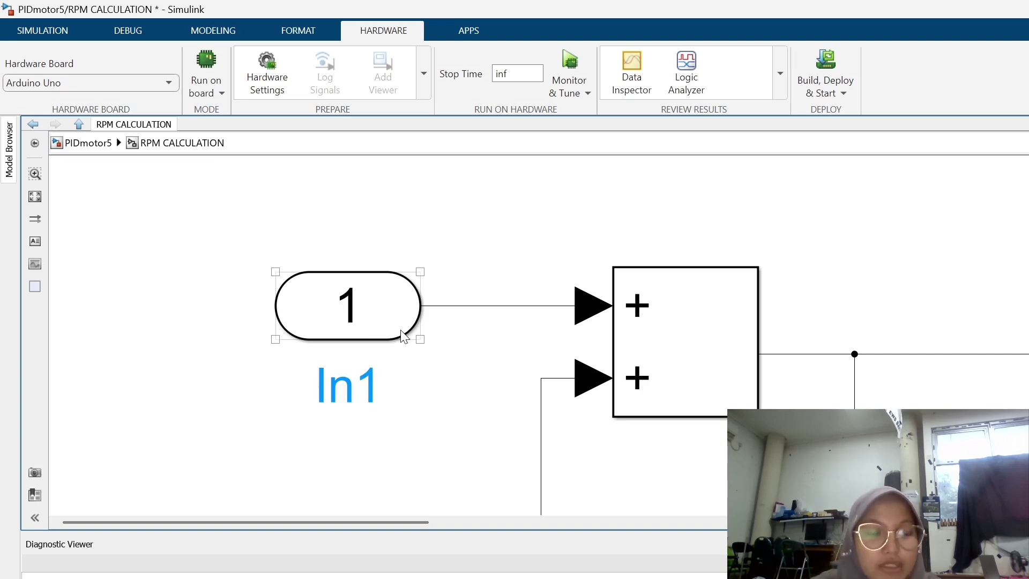
{"action": "scroll", "coordinate": [405, 336], "scroll_direction": "down", "scroll_amount": 5}
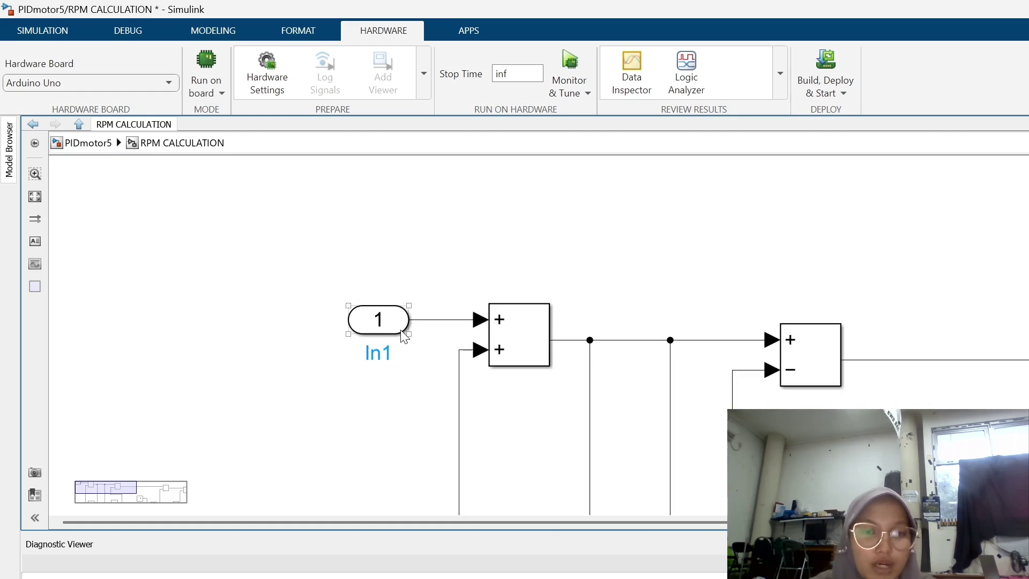
- Examine the pulse accumulation loop formed by the two-input add block and the one-sample delay
{"action": "scroll", "coordinate": [443, 410], "scroll_direction": "down", "scroll_amount": 2}
{"action": "scroll", "coordinate": [590, 484], "scroll_direction": "up", "scroll_amount": 3}
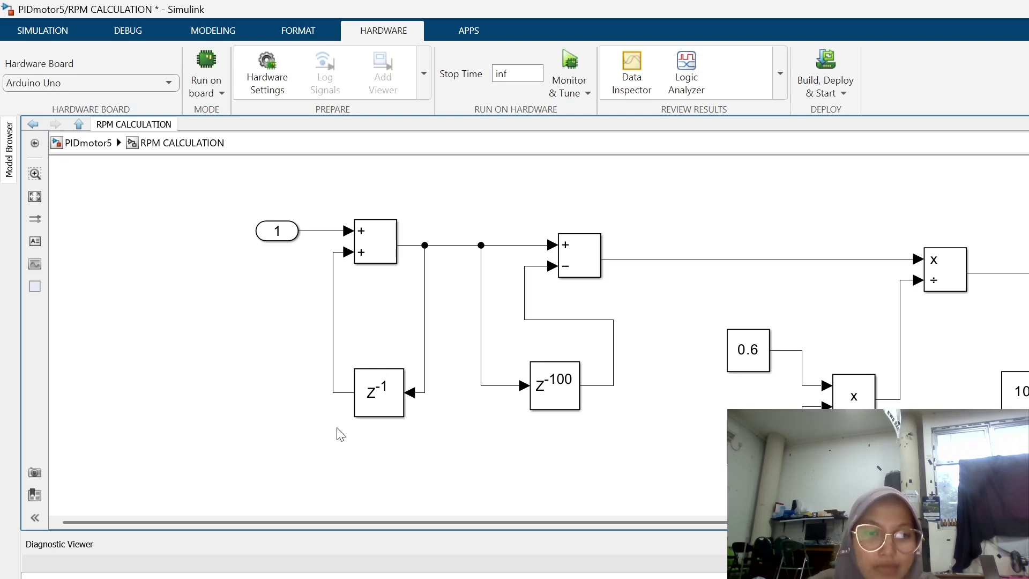
{"action": "left_click", "coordinate": [369, 410]}
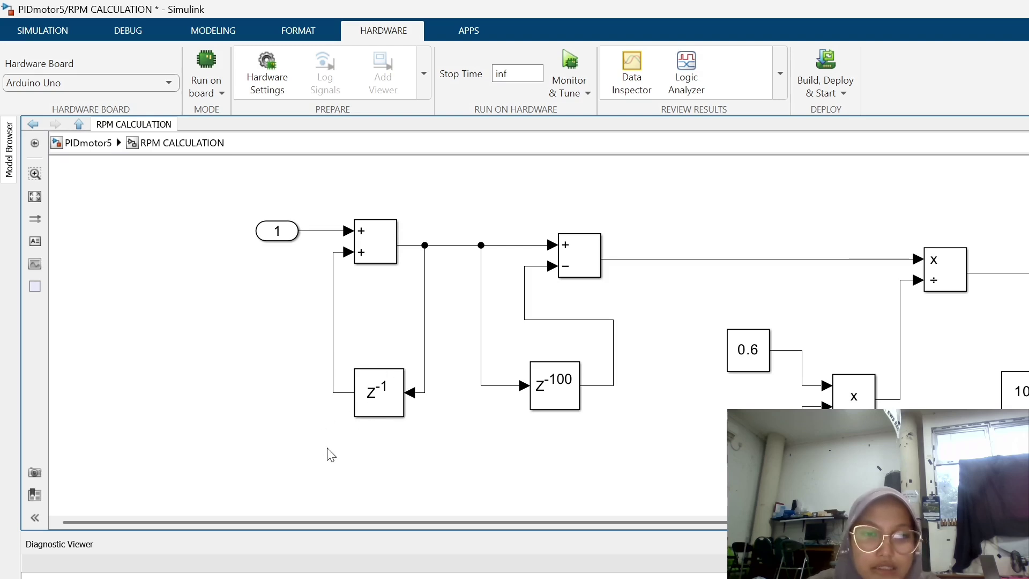
{"action": "left_click", "coordinate": [455, 427]}
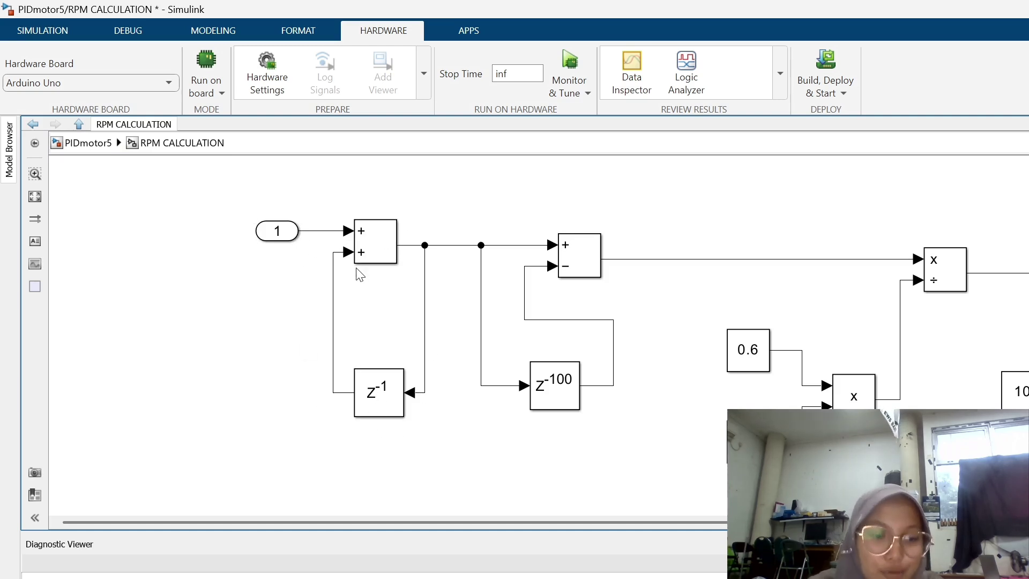
{"action": "left_click", "coordinate": [394, 260]}
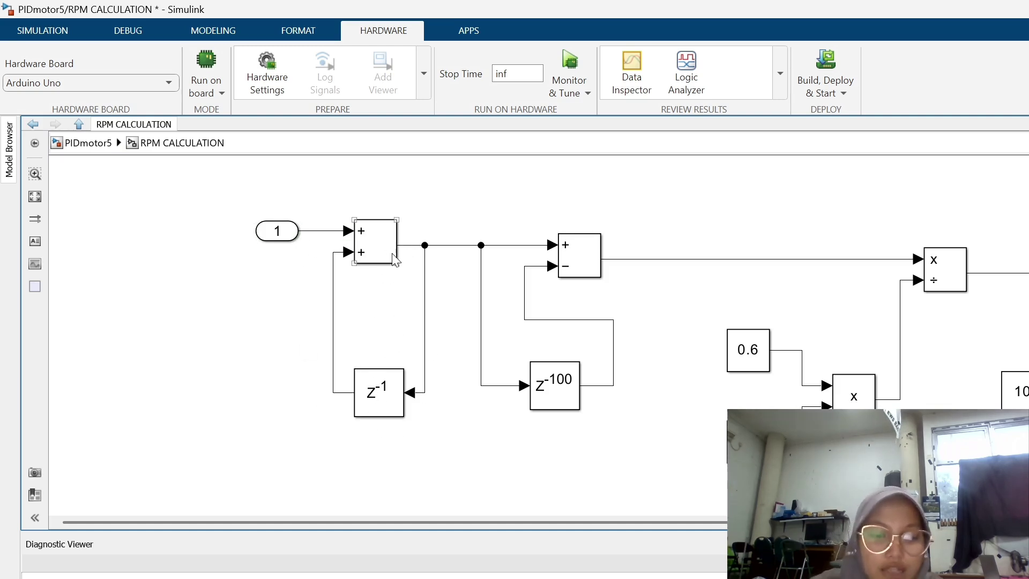
{"action": "left_click", "coordinate": [329, 340]}
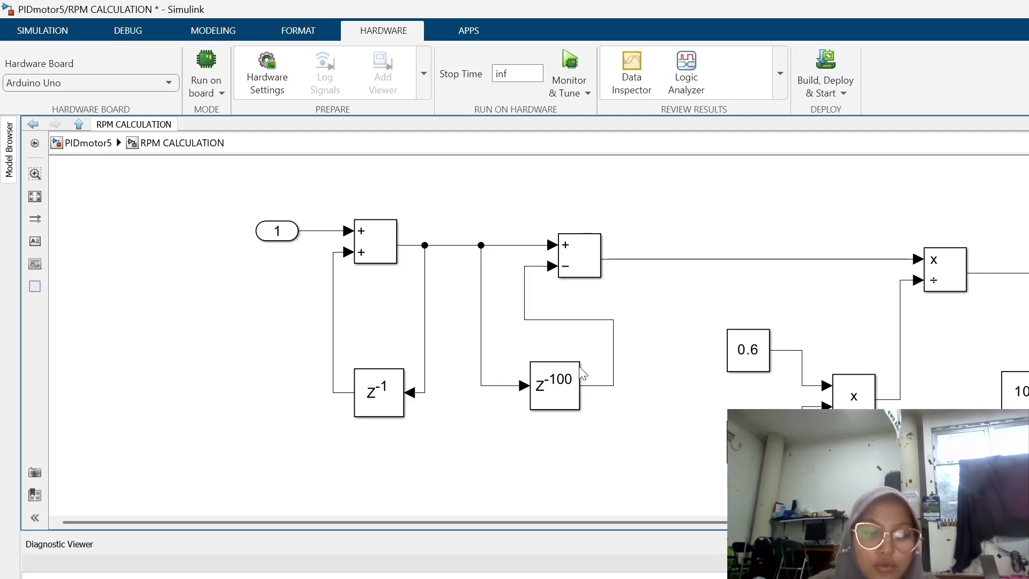
- Inspect the Subtract block that takes the 100-sample delayed count from the accumulated count
{"action": "left_click", "coordinate": [573, 251]}
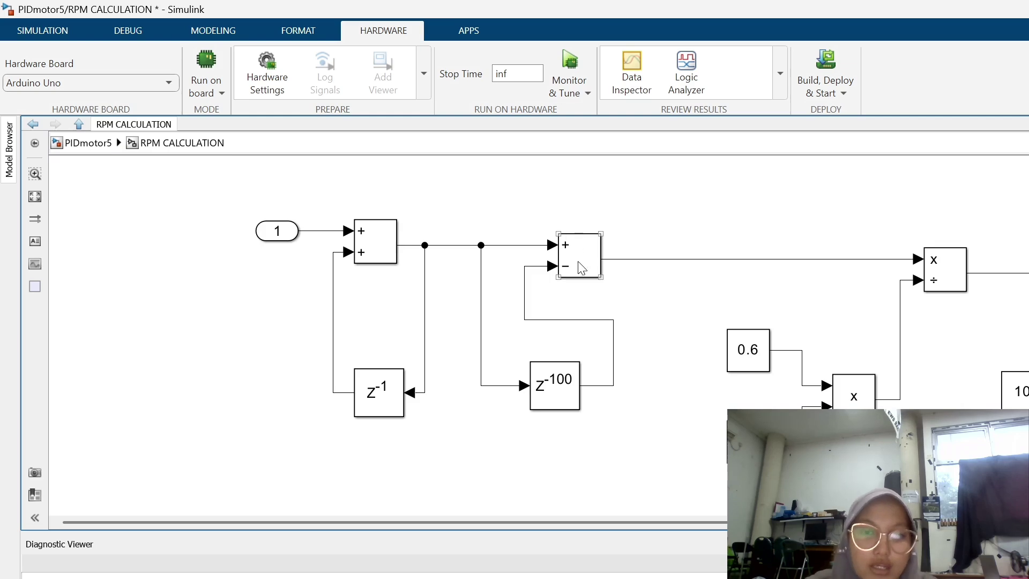
{"action": "left_click", "coordinate": [569, 306]}
{"action": "left_click", "coordinate": [571, 244]}
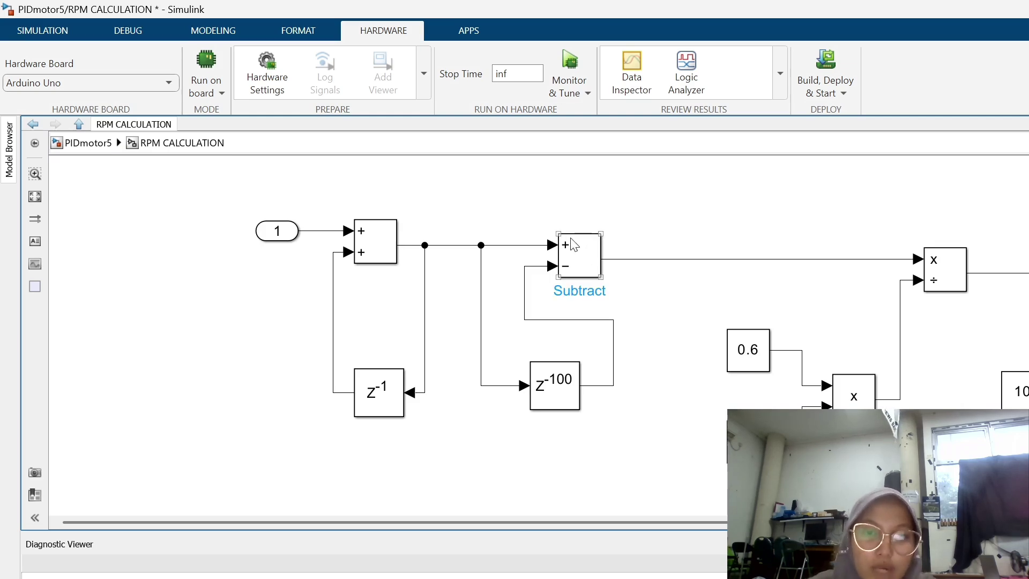
{"action": "left_click", "coordinate": [551, 314]}
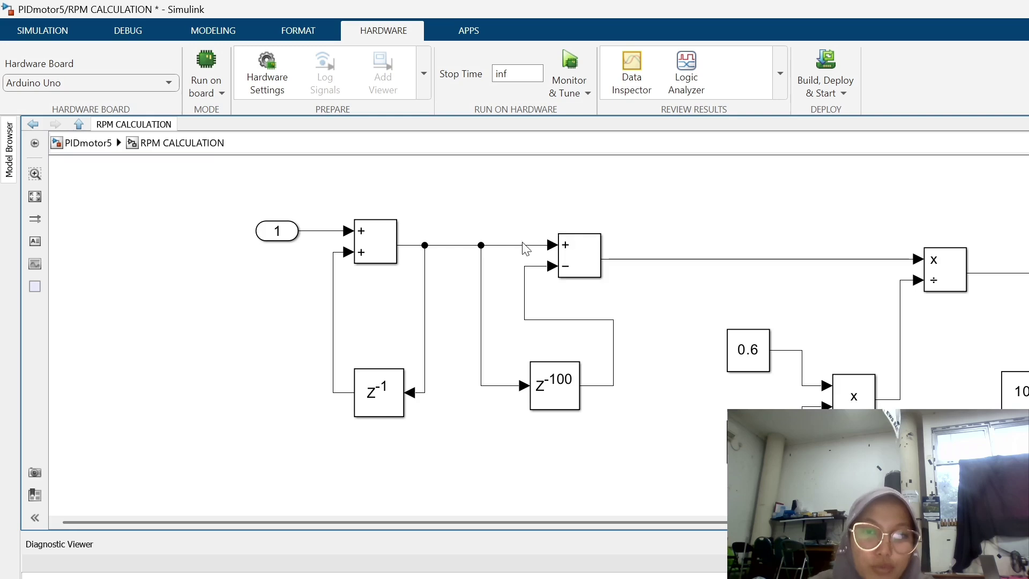
- Examine the 0.6 constant and the product block that combines it with the 0.5 constant for the divide block
{"action": "scroll", "coordinate": [1018, 338], "scroll_direction": "down", "scroll_amount": 5}
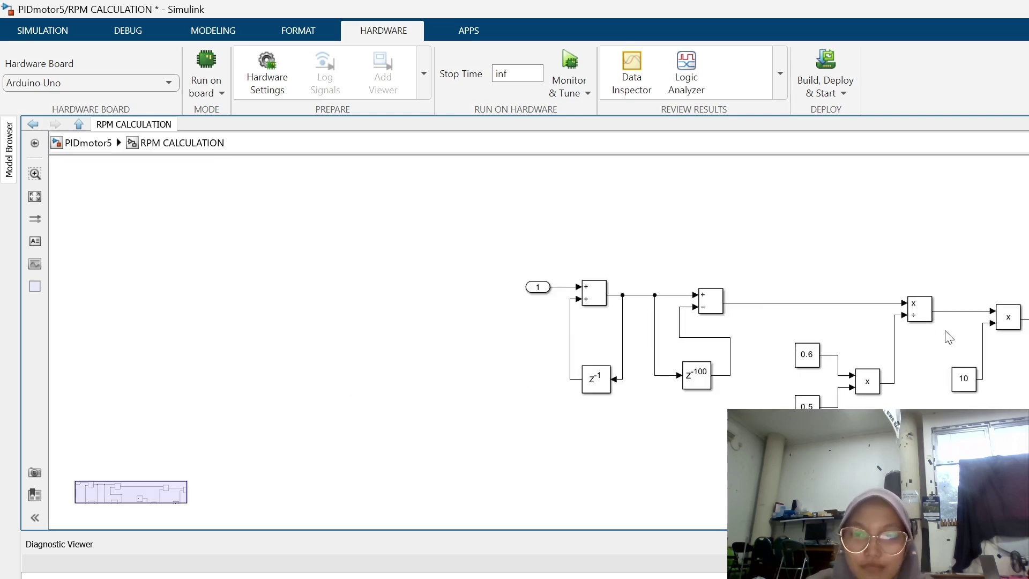
{"action": "scroll", "coordinate": [1018, 338], "scroll_direction": "up", "scroll_amount": 4}
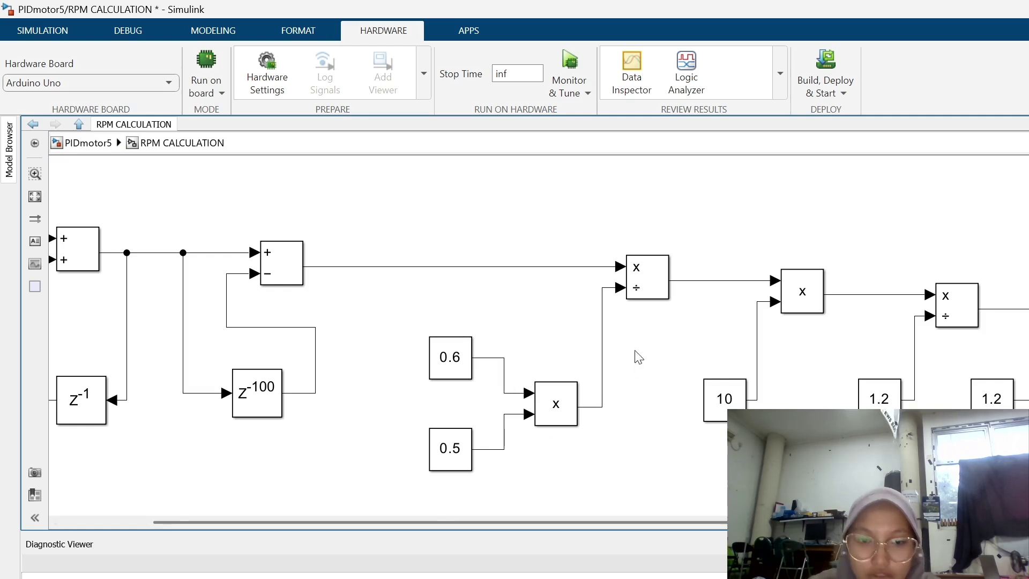
{"action": "left_click", "coordinate": [557, 413]}
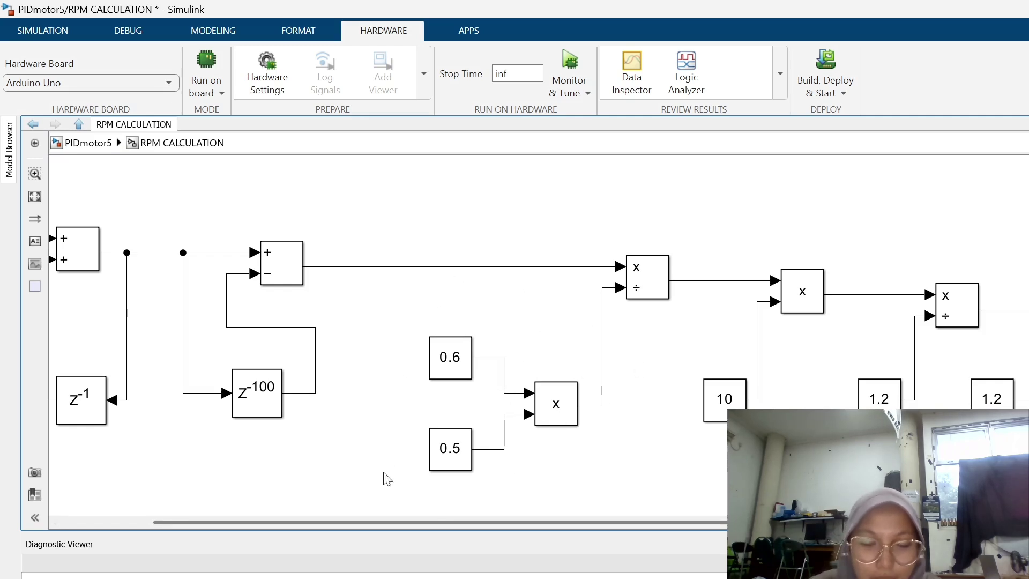
{"action": "left_click_drag", "start_coordinate": [378, 334], "coordinate": [458, 387]}
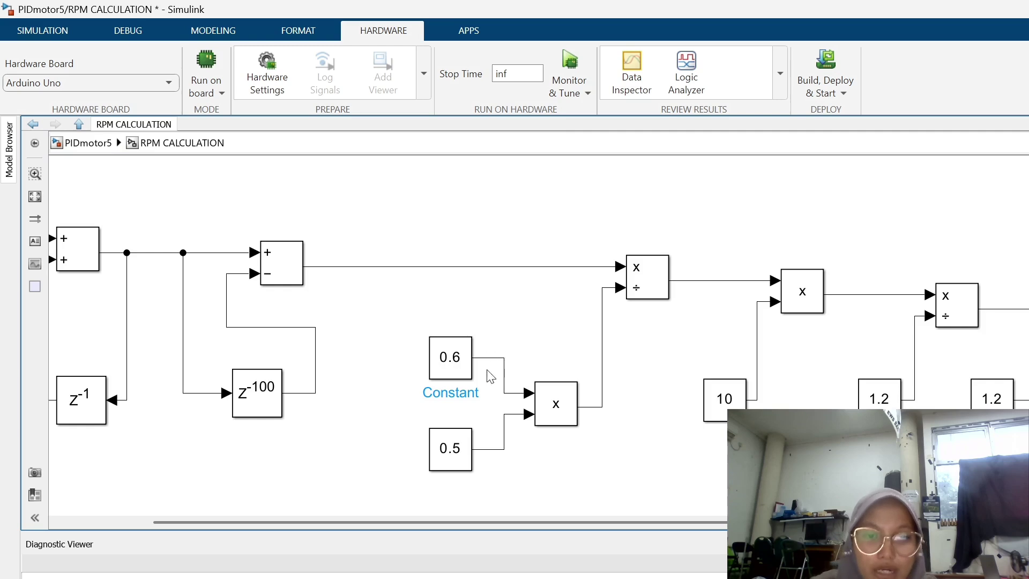
- Compare the 0.5 and 0.6 constants that feed the product block ahead of the first divide block
{"action": "left_click", "coordinate": [460, 451]}
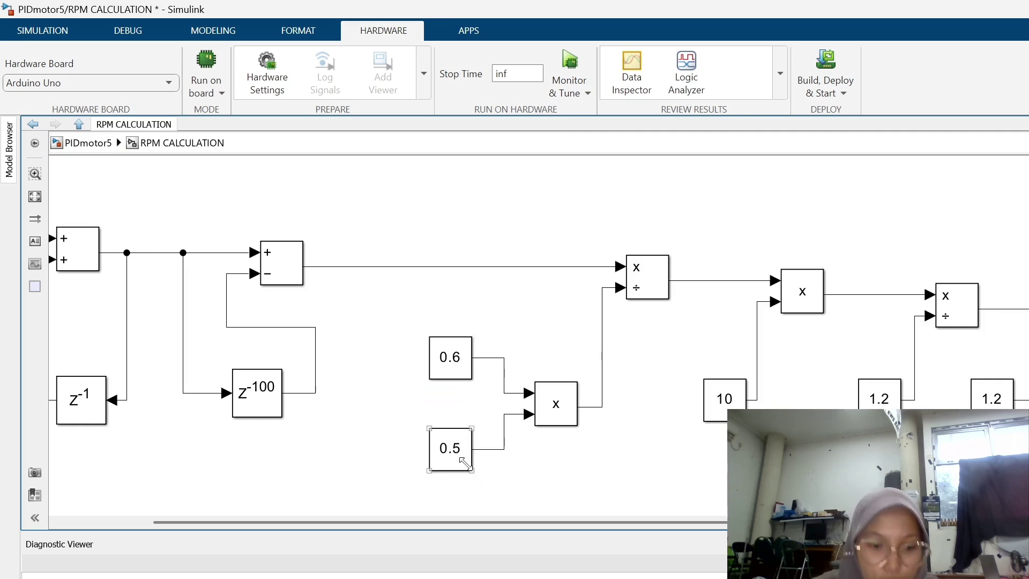
{"action": "left_click", "coordinate": [464, 345]}
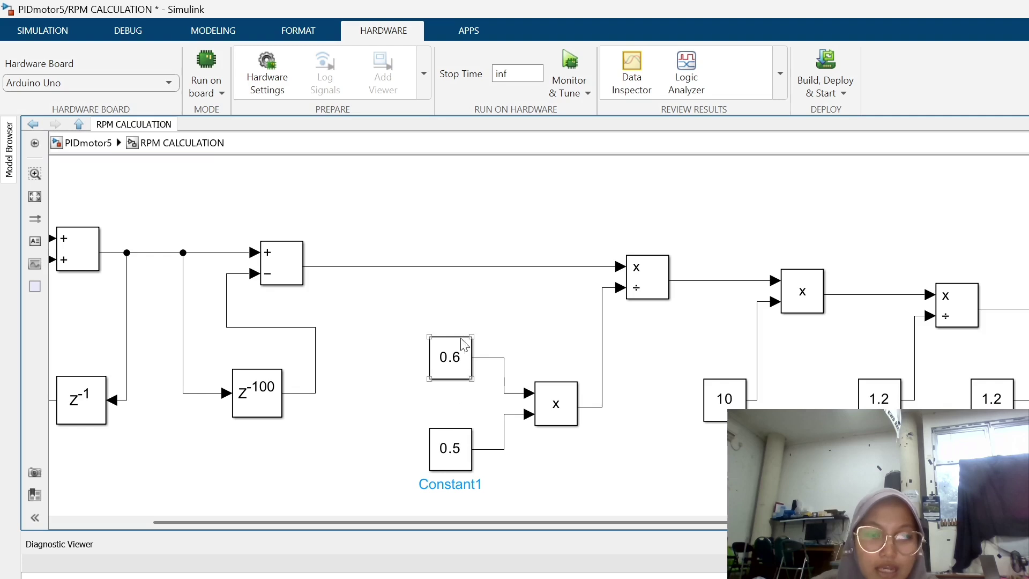
{"action": "left_click", "coordinate": [424, 351]}
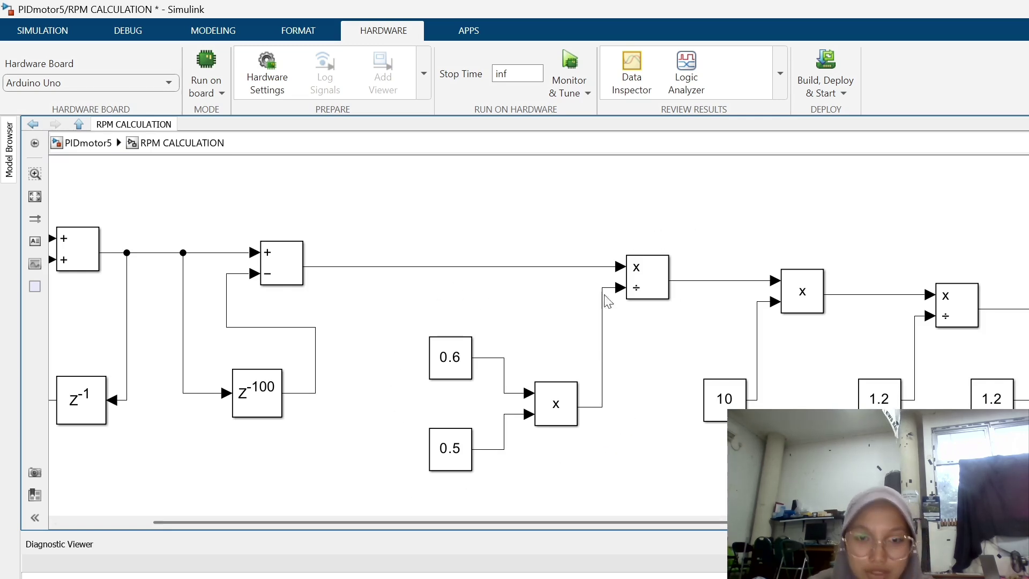
- Examine the first divide block and the product block that multiplies its output
{"action": "scroll", "coordinate": [772, 363], "scroll_direction": "down", "scroll_amount": 4}
{"action": "scroll", "coordinate": [943, 337], "scroll_direction": "up", "scroll_amount": 4}
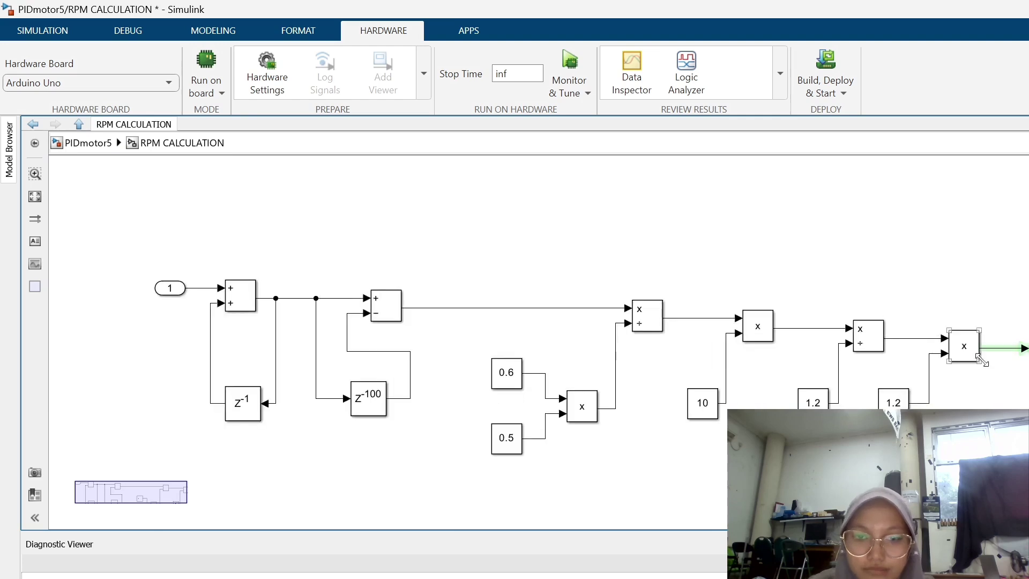
{"action": "left_click", "coordinate": [427, 270]}
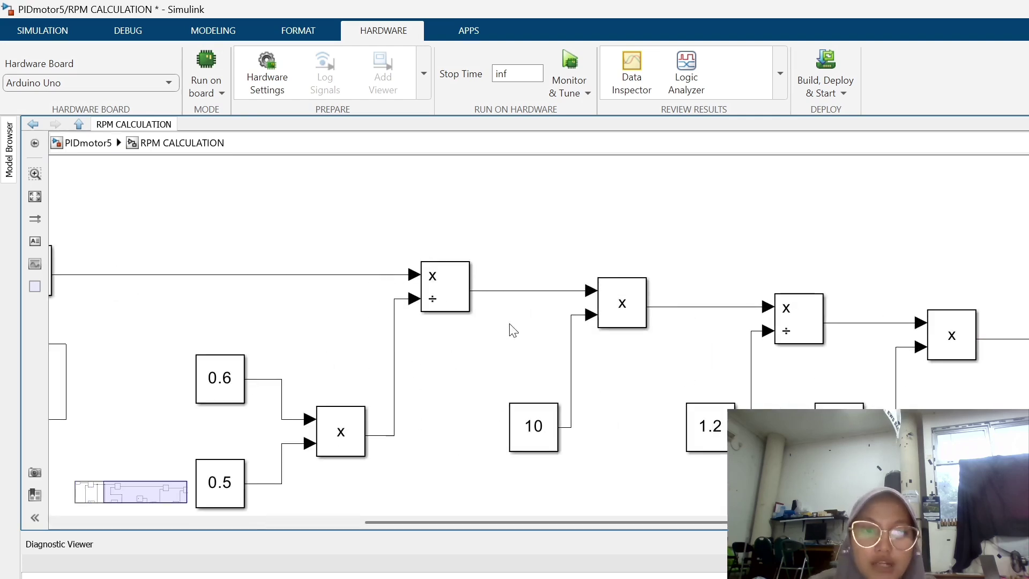
{"action": "left_click", "coordinate": [450, 241]}
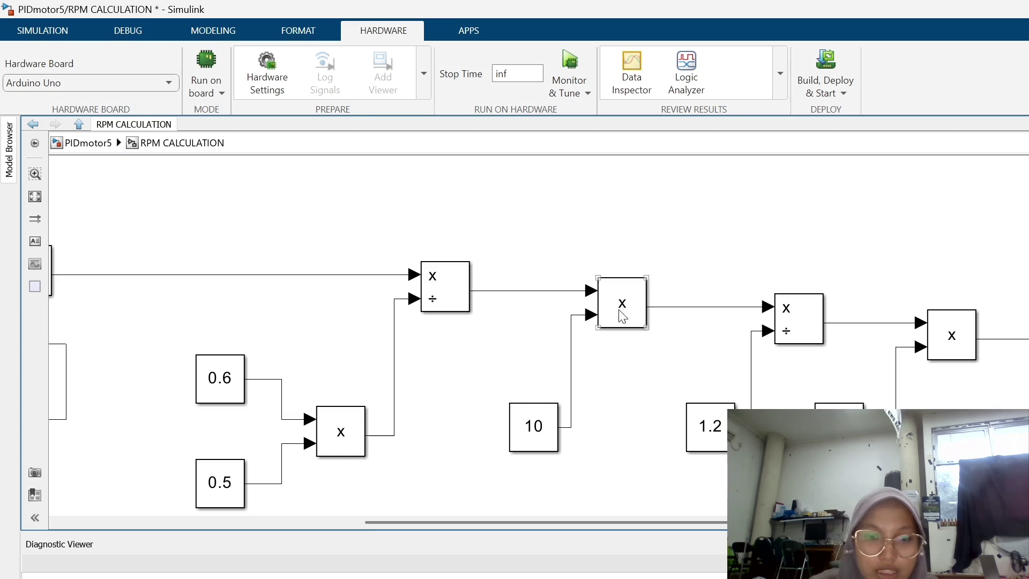
{"action": "left_click", "coordinate": [631, 285]}
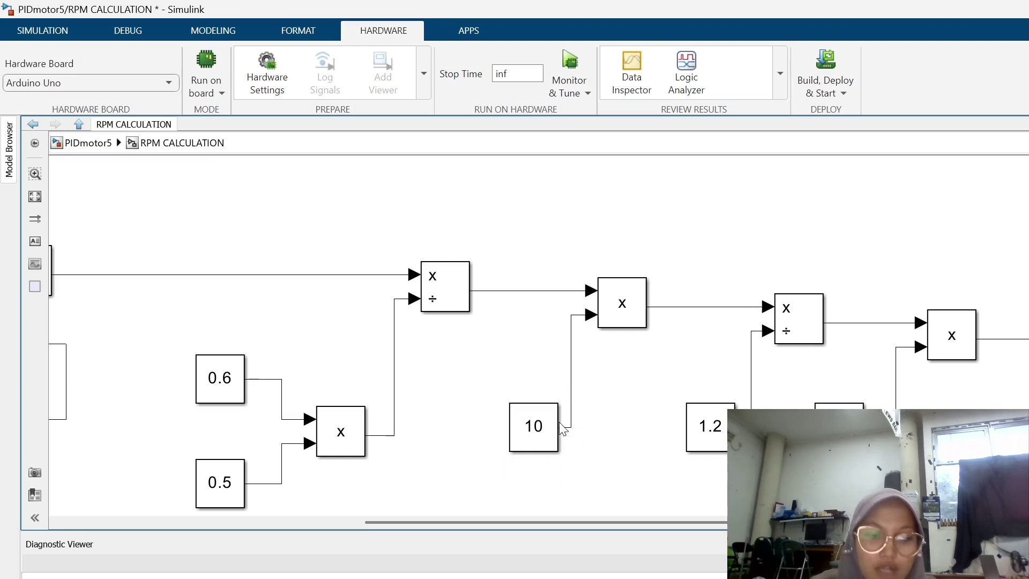
- Inspect the constant 10 that feeds the product block after the first divide block
{"action": "left_click", "coordinate": [523, 415]}
{"action": "left_click", "coordinate": [501, 430]}
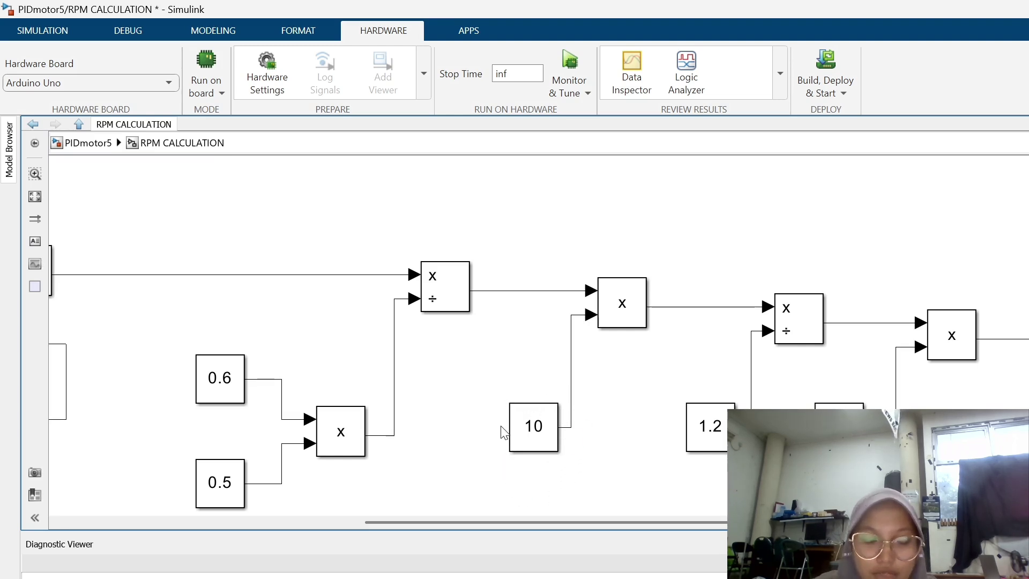
{"action": "left_click", "coordinate": [522, 424]}
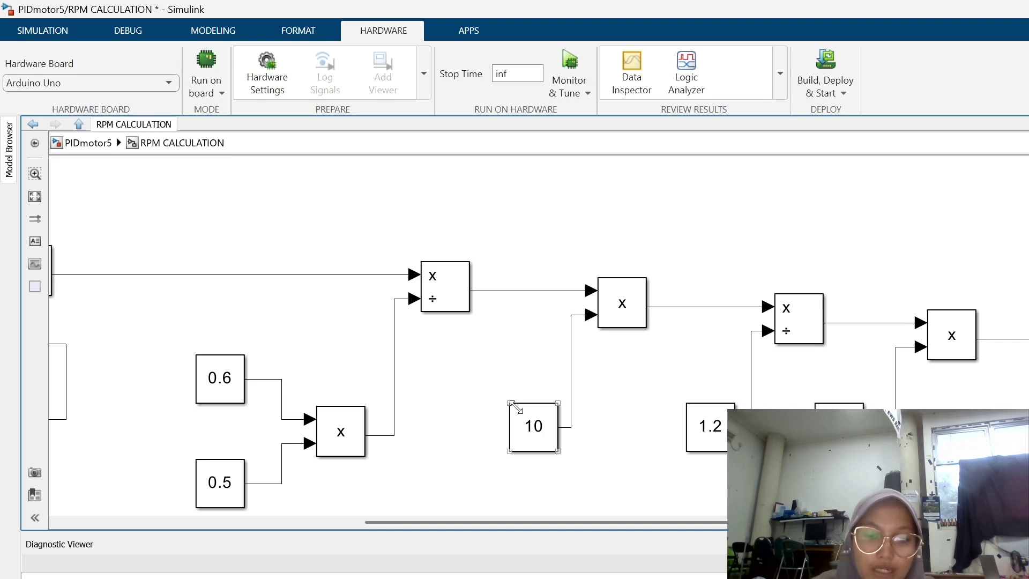
{"action": "left_click", "coordinate": [579, 427]}
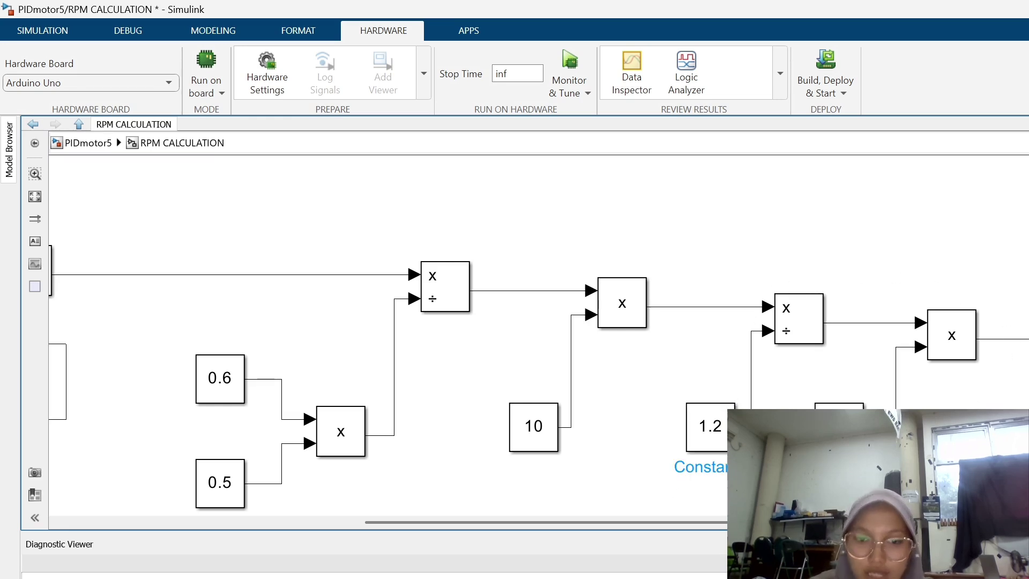
- Inspect the 1.2 constant feeding the second divide block and return to the top level of the PIDmotor5 model
{"action": "left_click", "coordinate": [850, 378]}
{"action": "left_click", "coordinate": [712, 442]}
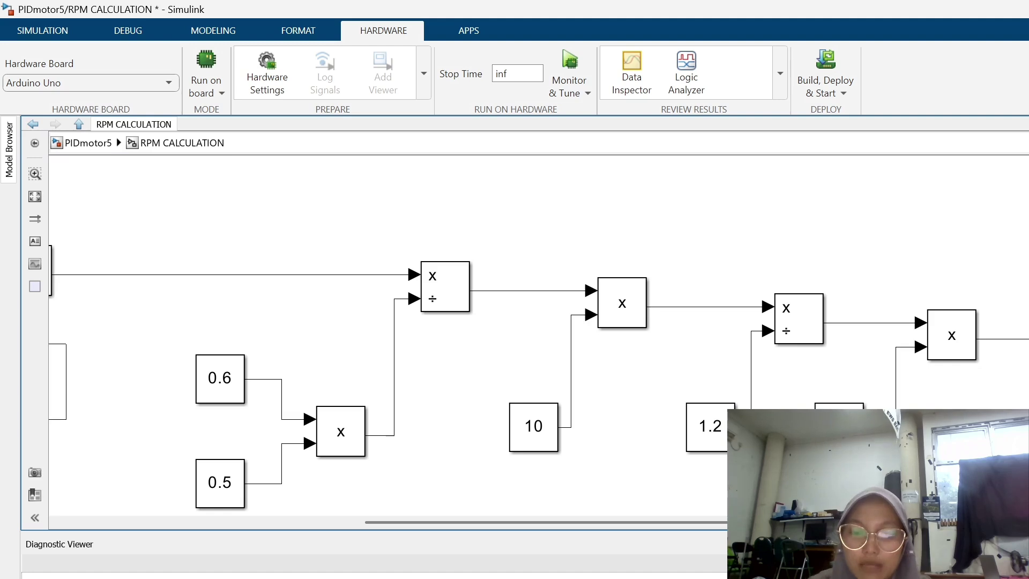
{"action": "left_click", "coordinate": [86, 144]}
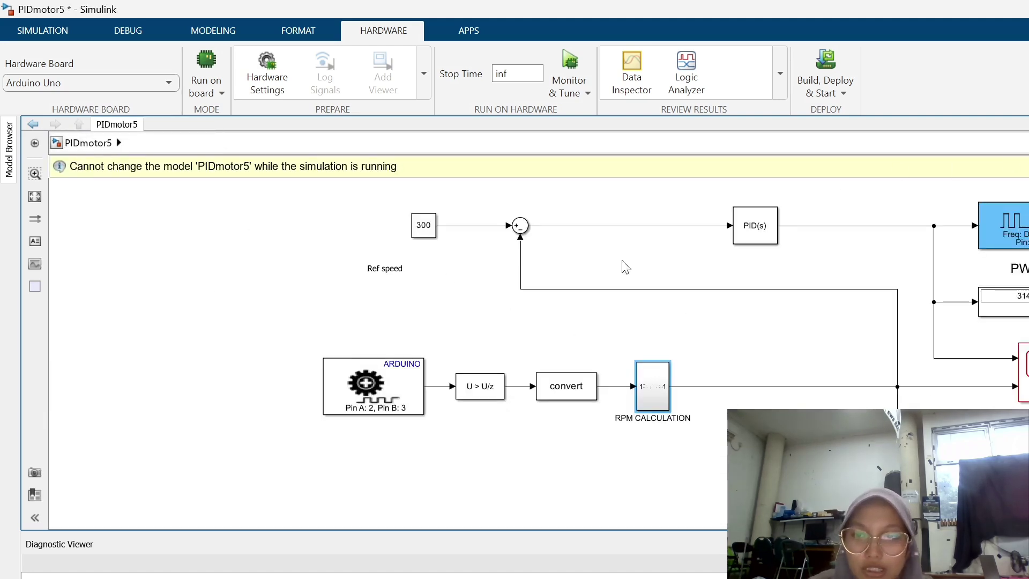